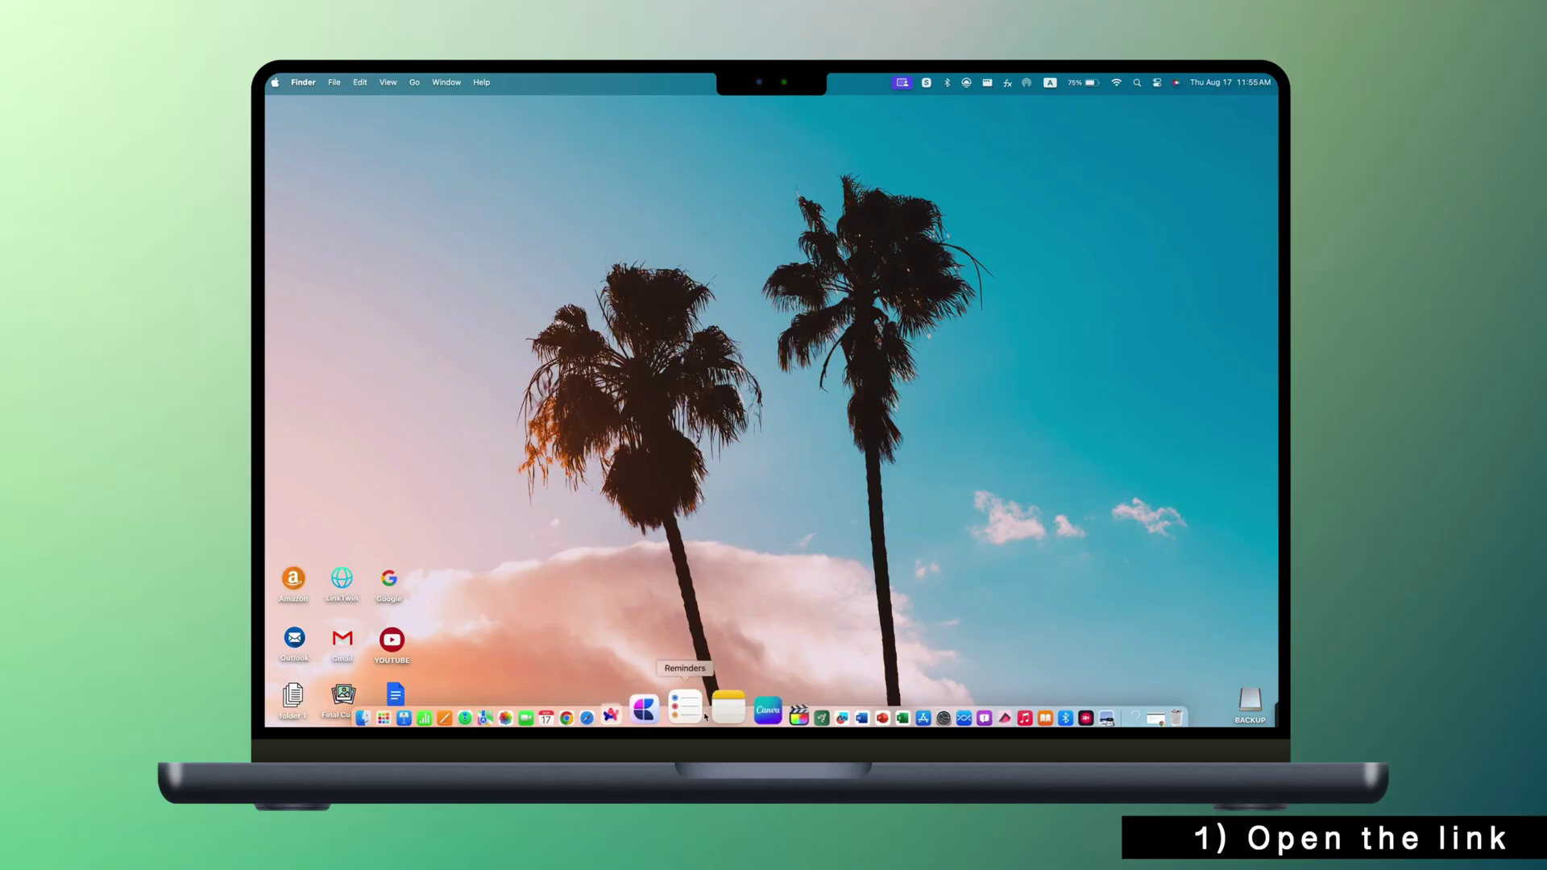
# Bring up the link options for the NearDrop GitHub link saved in Notes
pyautogui.click(712, 718)
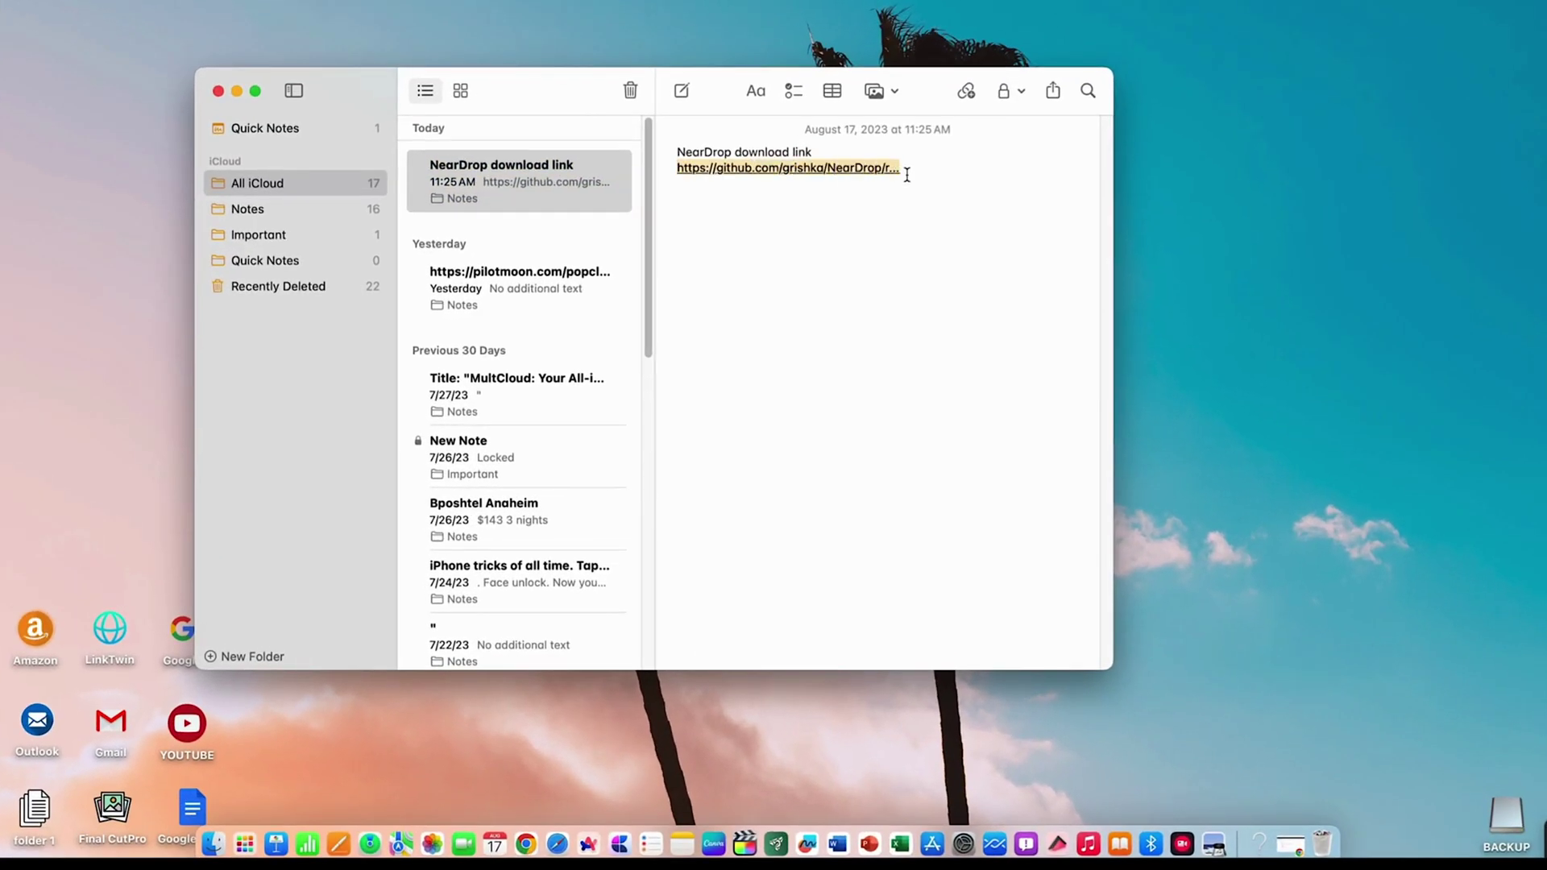
pyautogui.rightClick(879, 181)
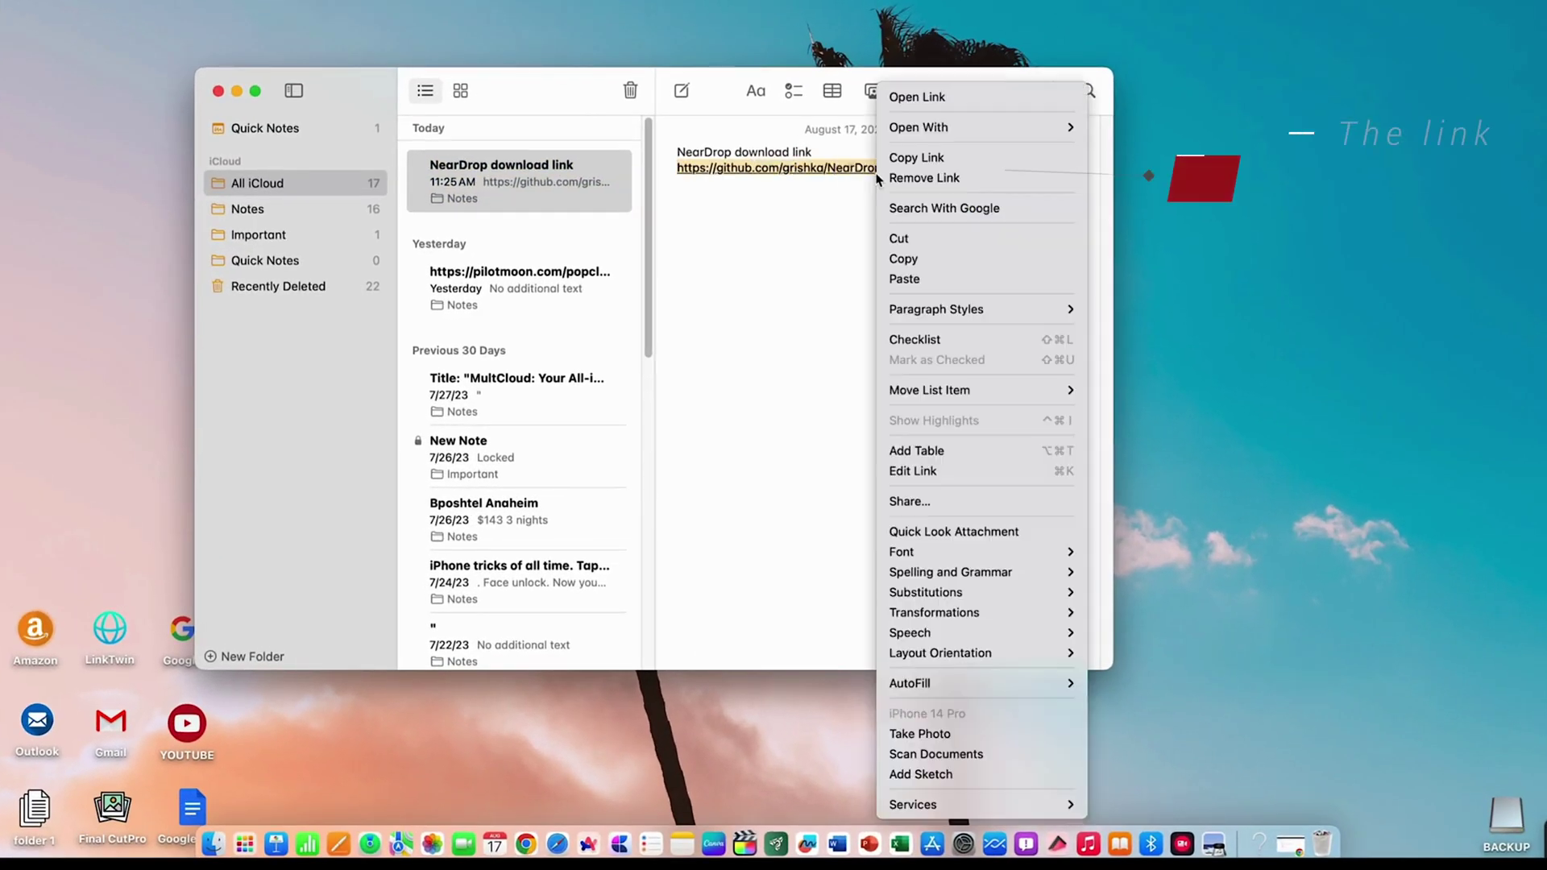
# Download NearDrop.app.zip from the NearDrop 1.1.1 GitHub release page and show recent downloads
pyautogui.click(934, 99)
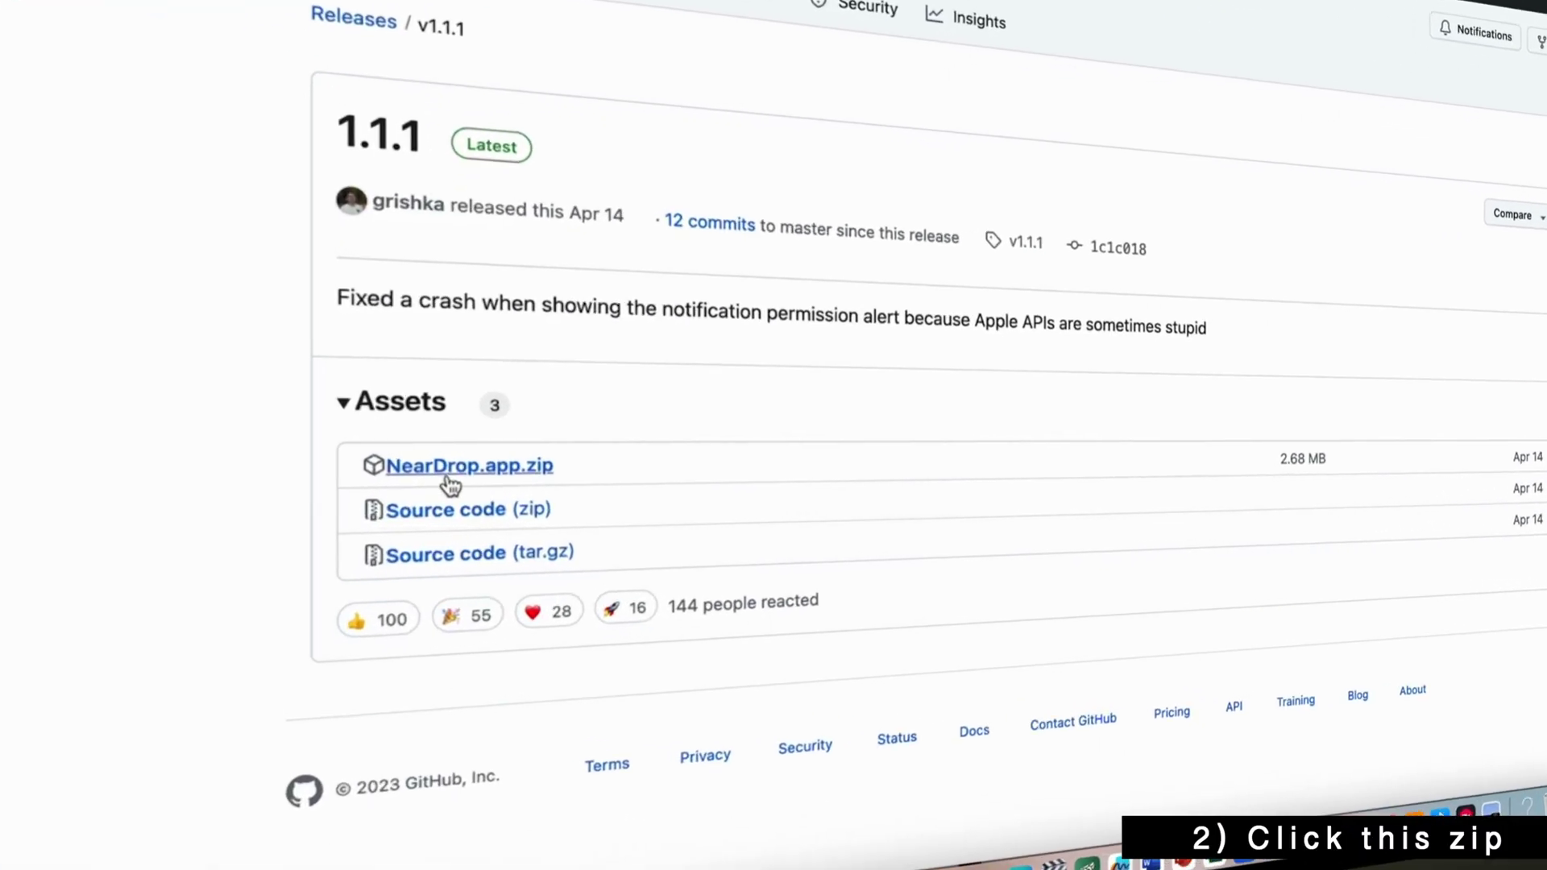
pyautogui.click(520, 479)
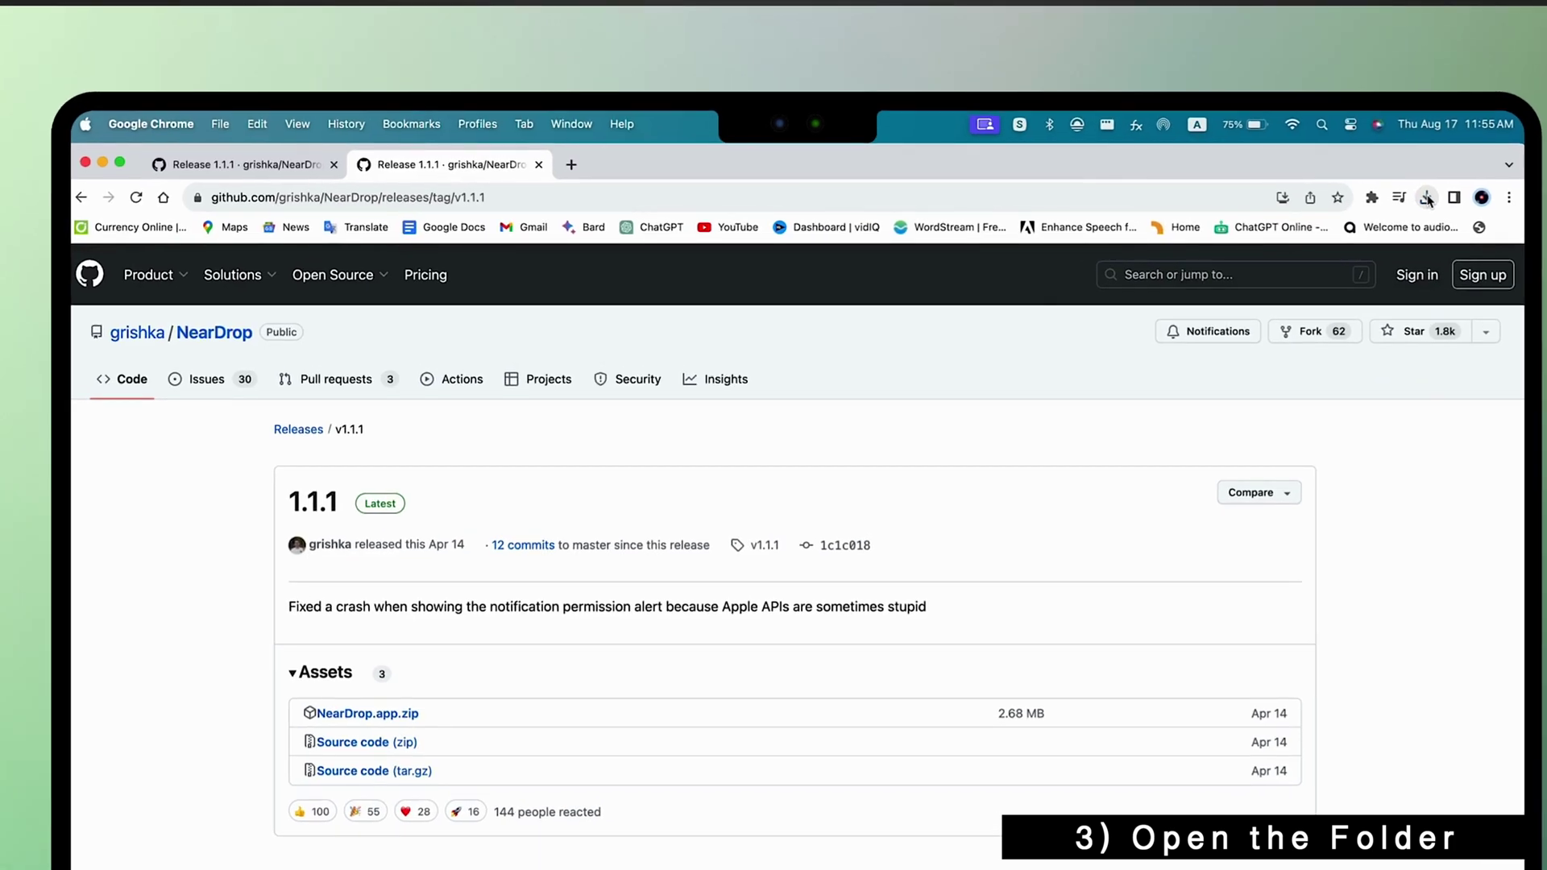
pyautogui.click(1210, 135)
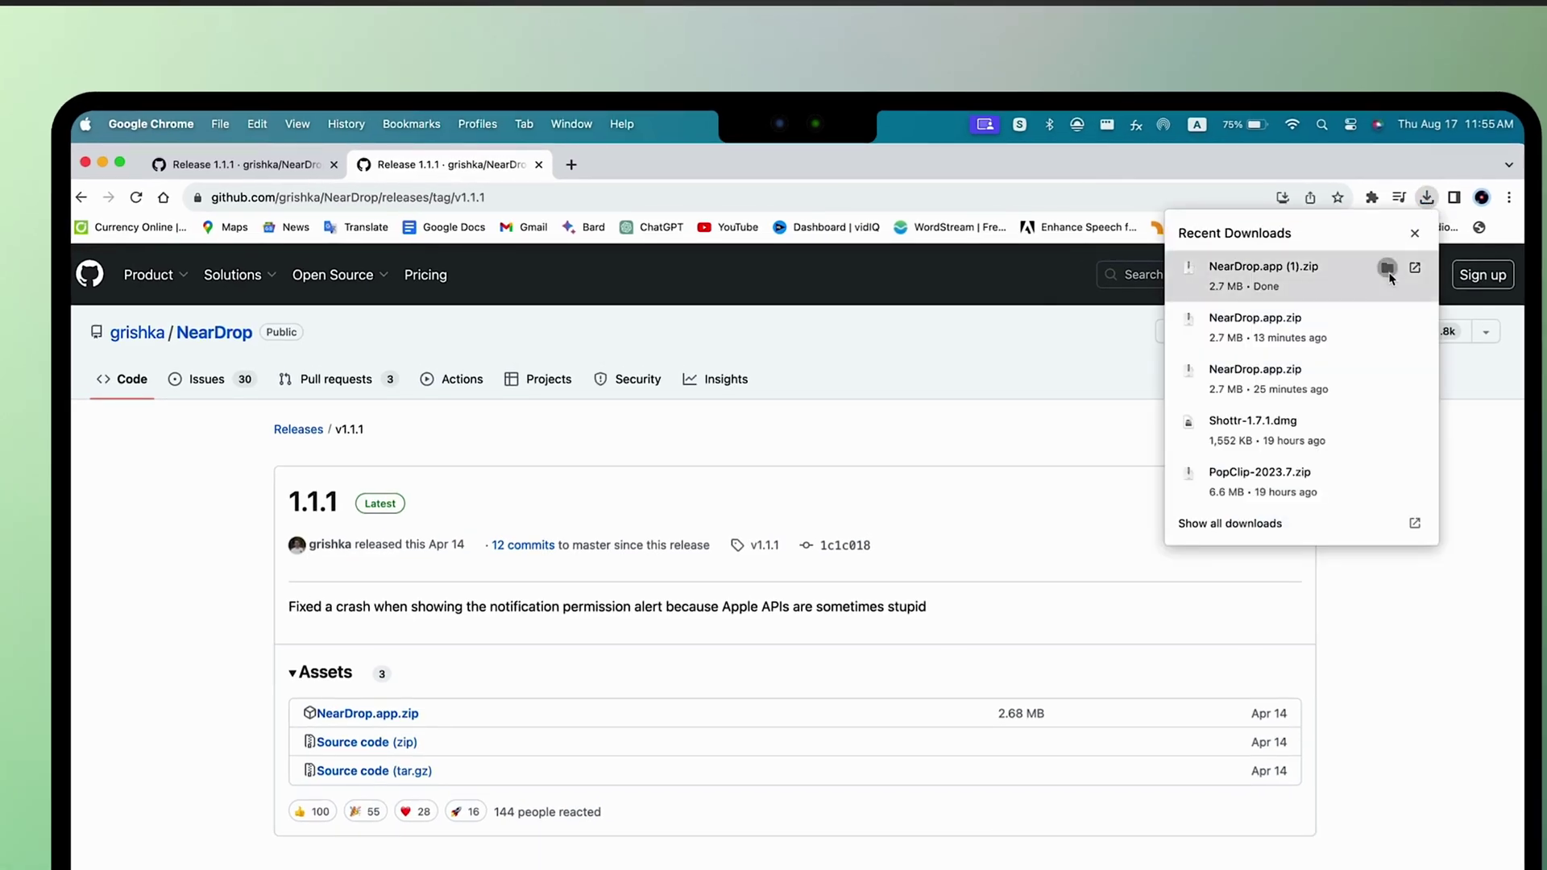
# Unzip the archive in Downloads into NearDrop 2, try launching it and dismiss the can't-be-opened warning
pyautogui.click(1388, 267)
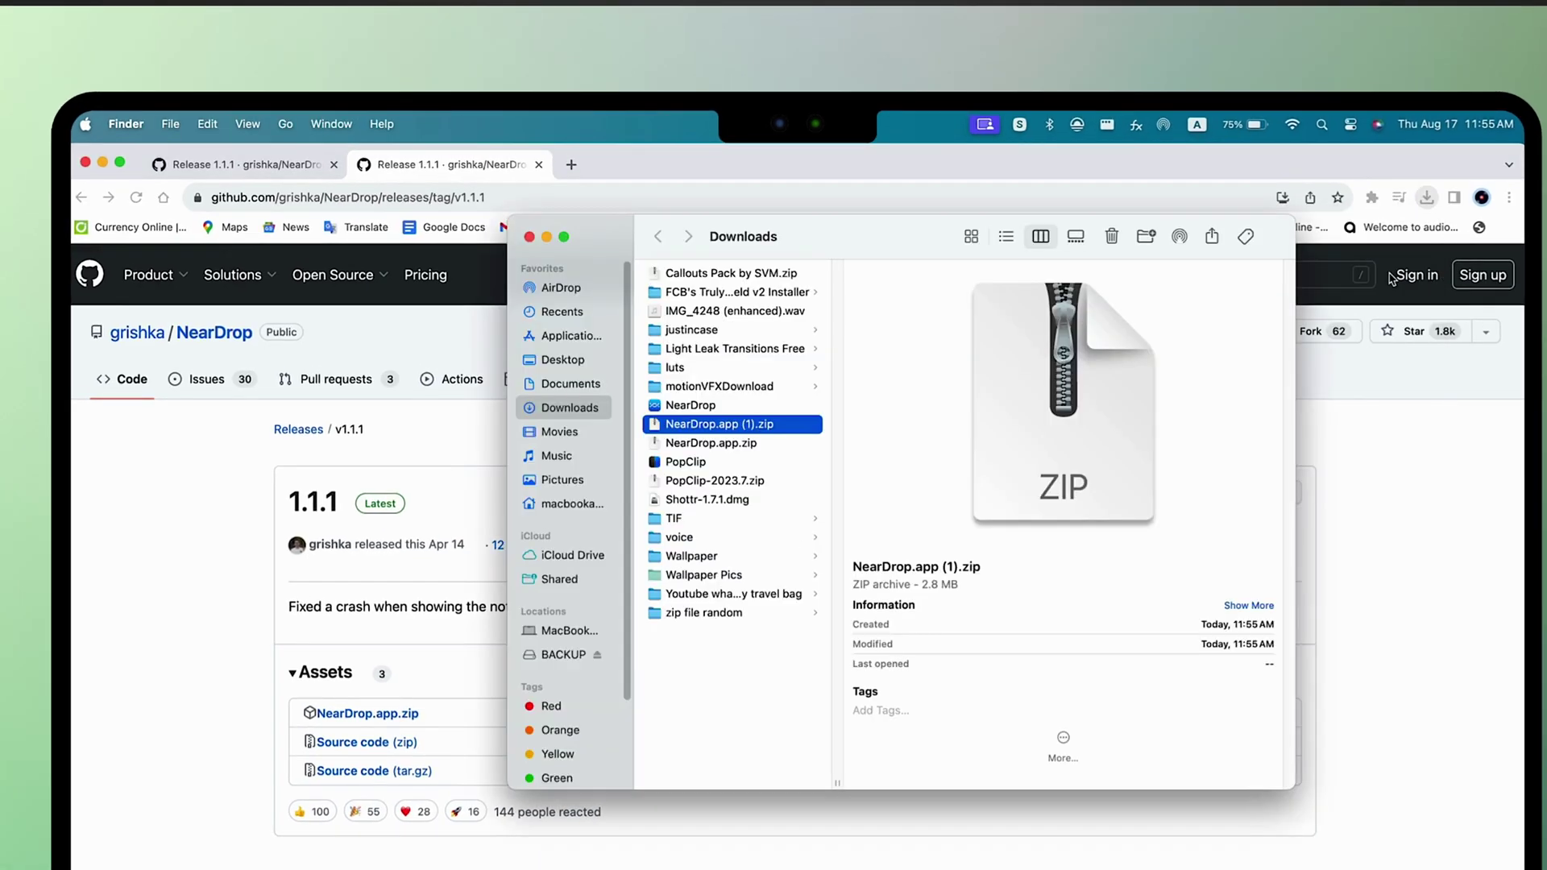
pyautogui.doubleClick(743, 433)
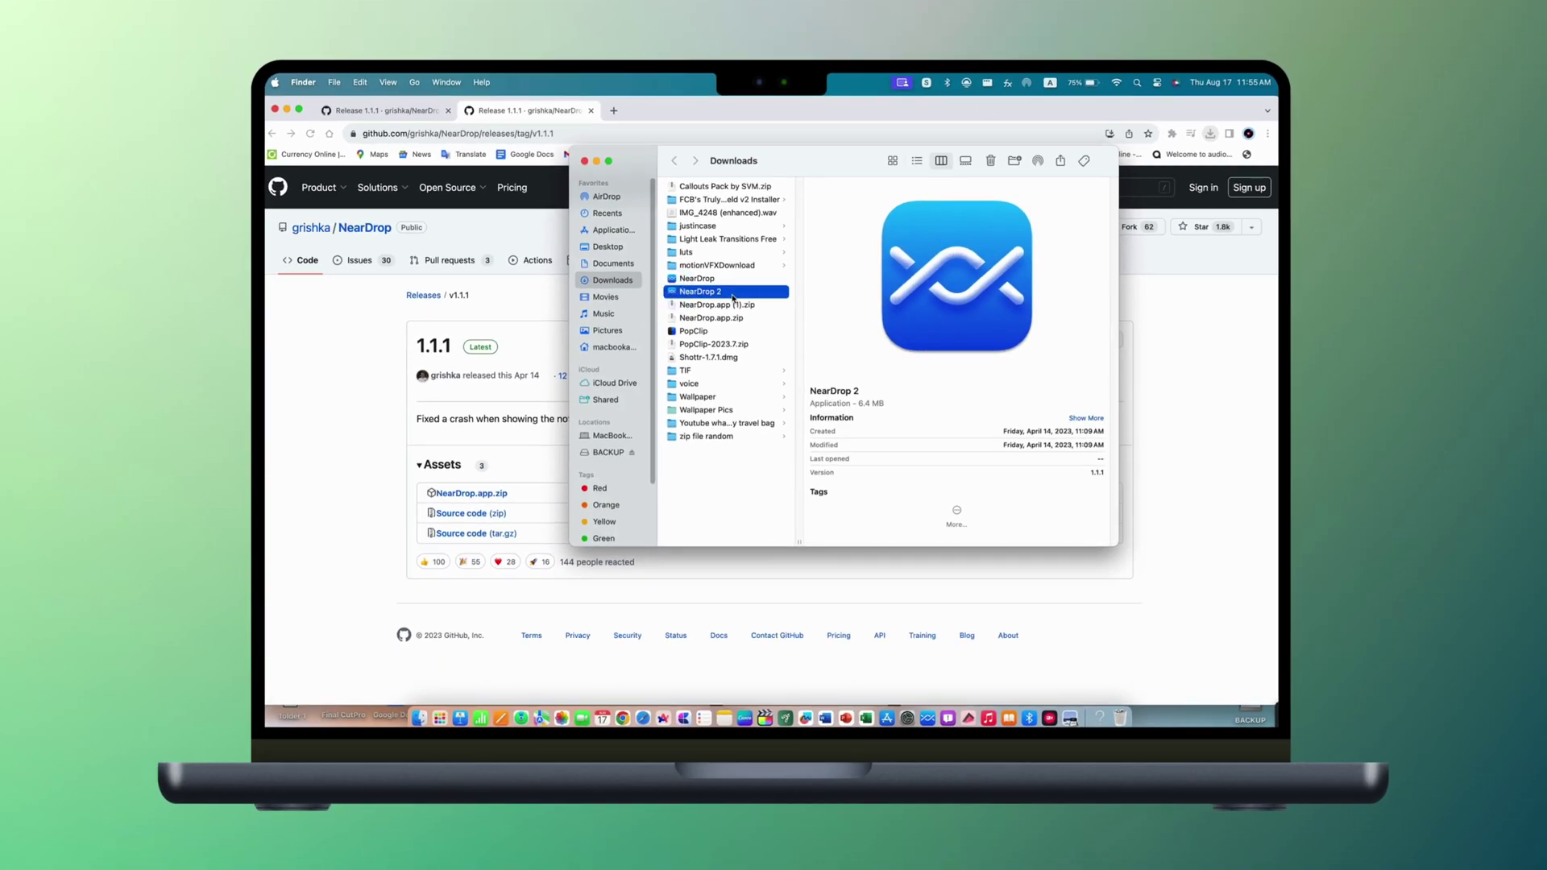
pyautogui.doubleClick(737, 346)
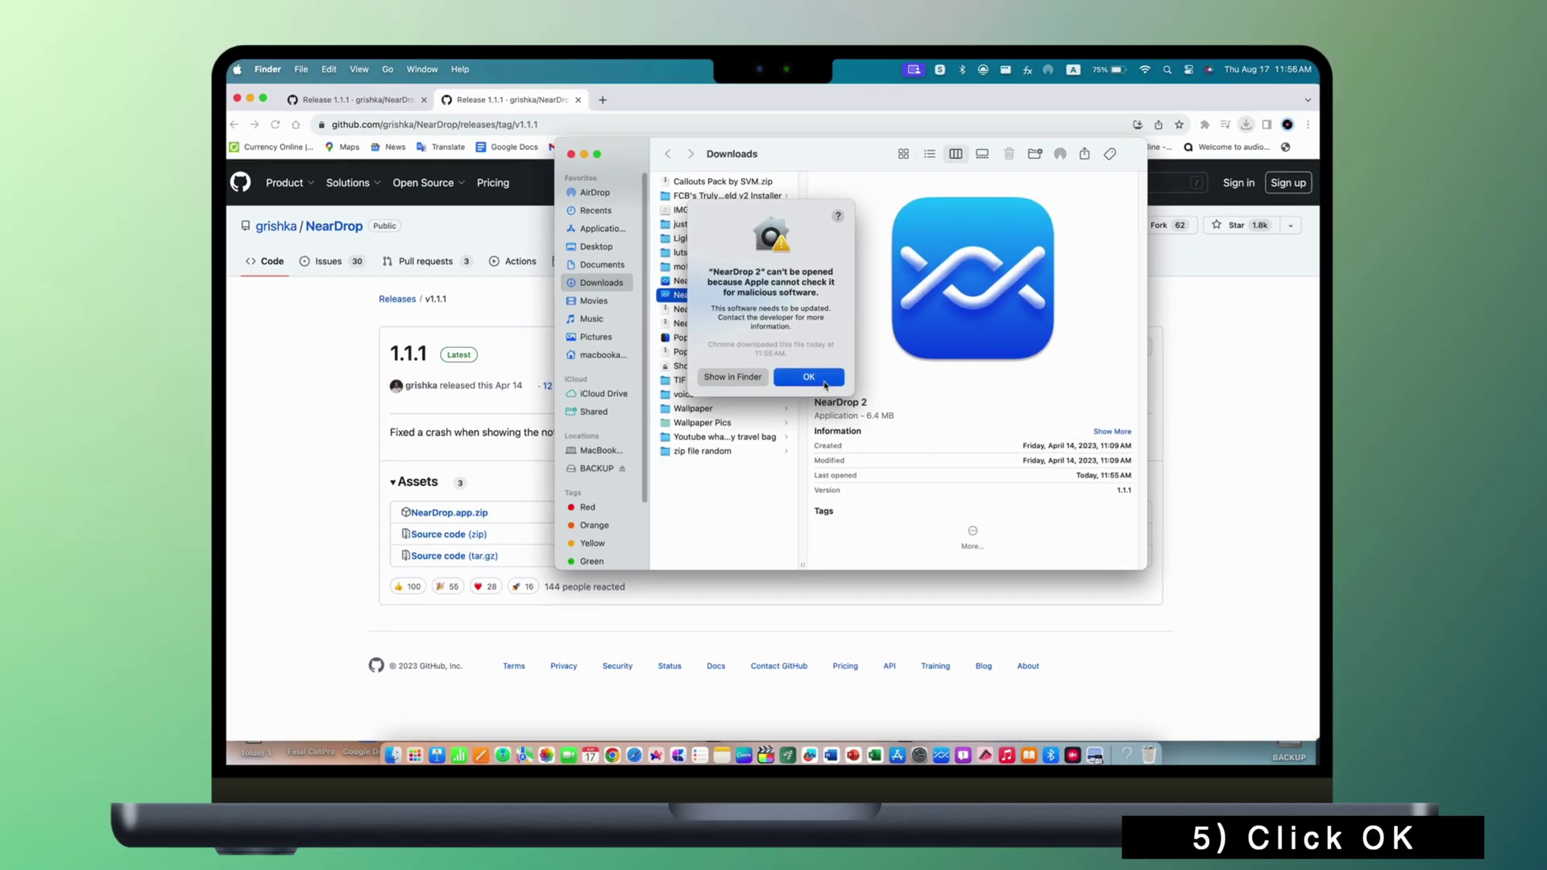
pyautogui.click(819, 376)
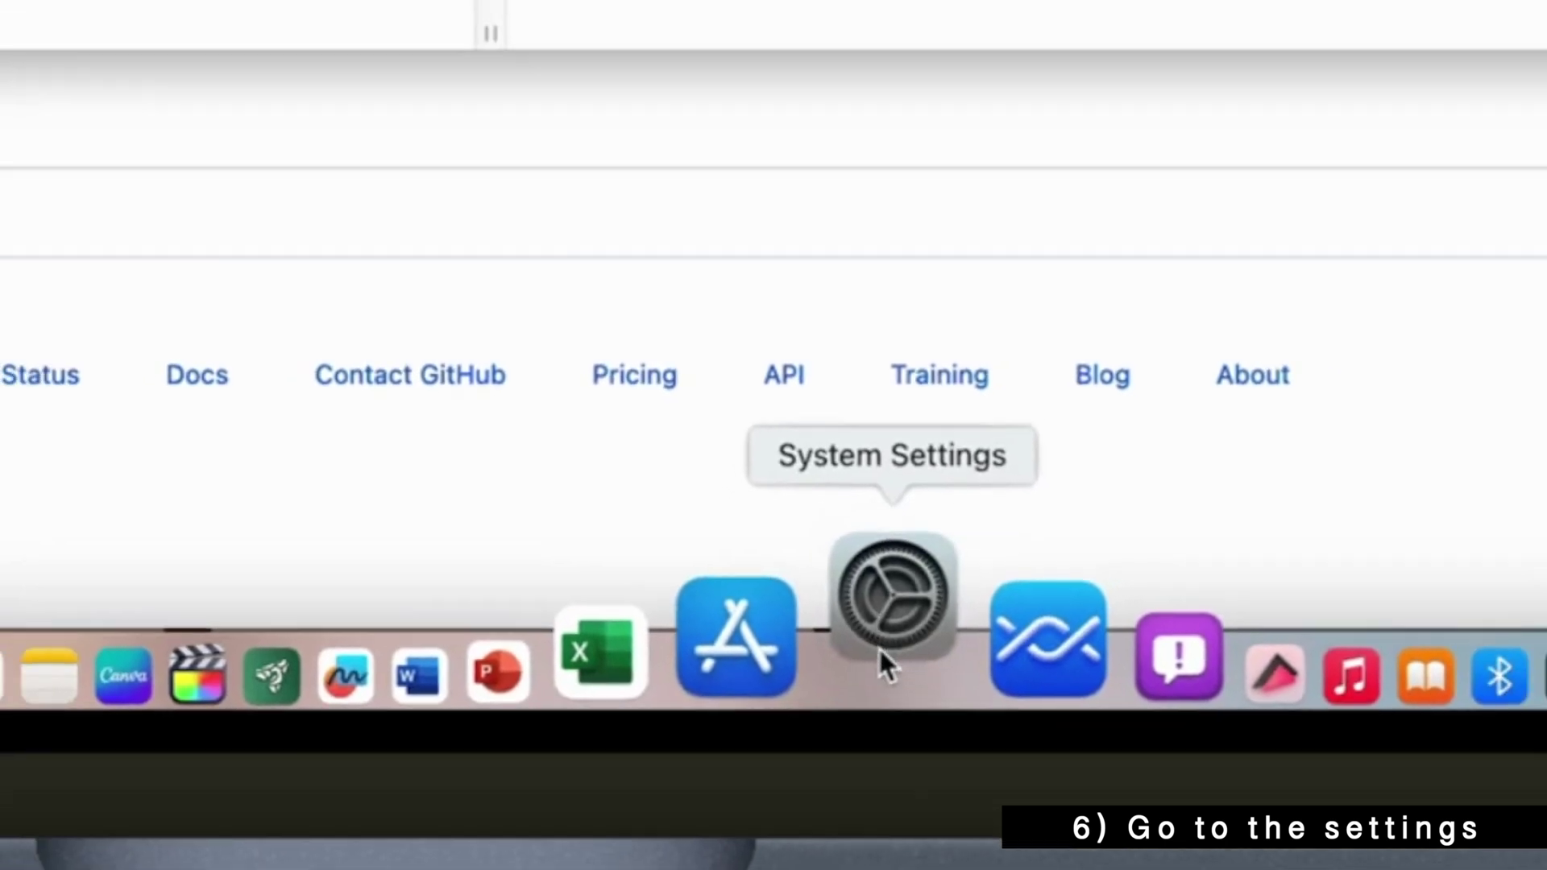
# Allow the blocked NearDrop 2 app to open anyway from Privacy & Security
pyautogui.click(879, 653)
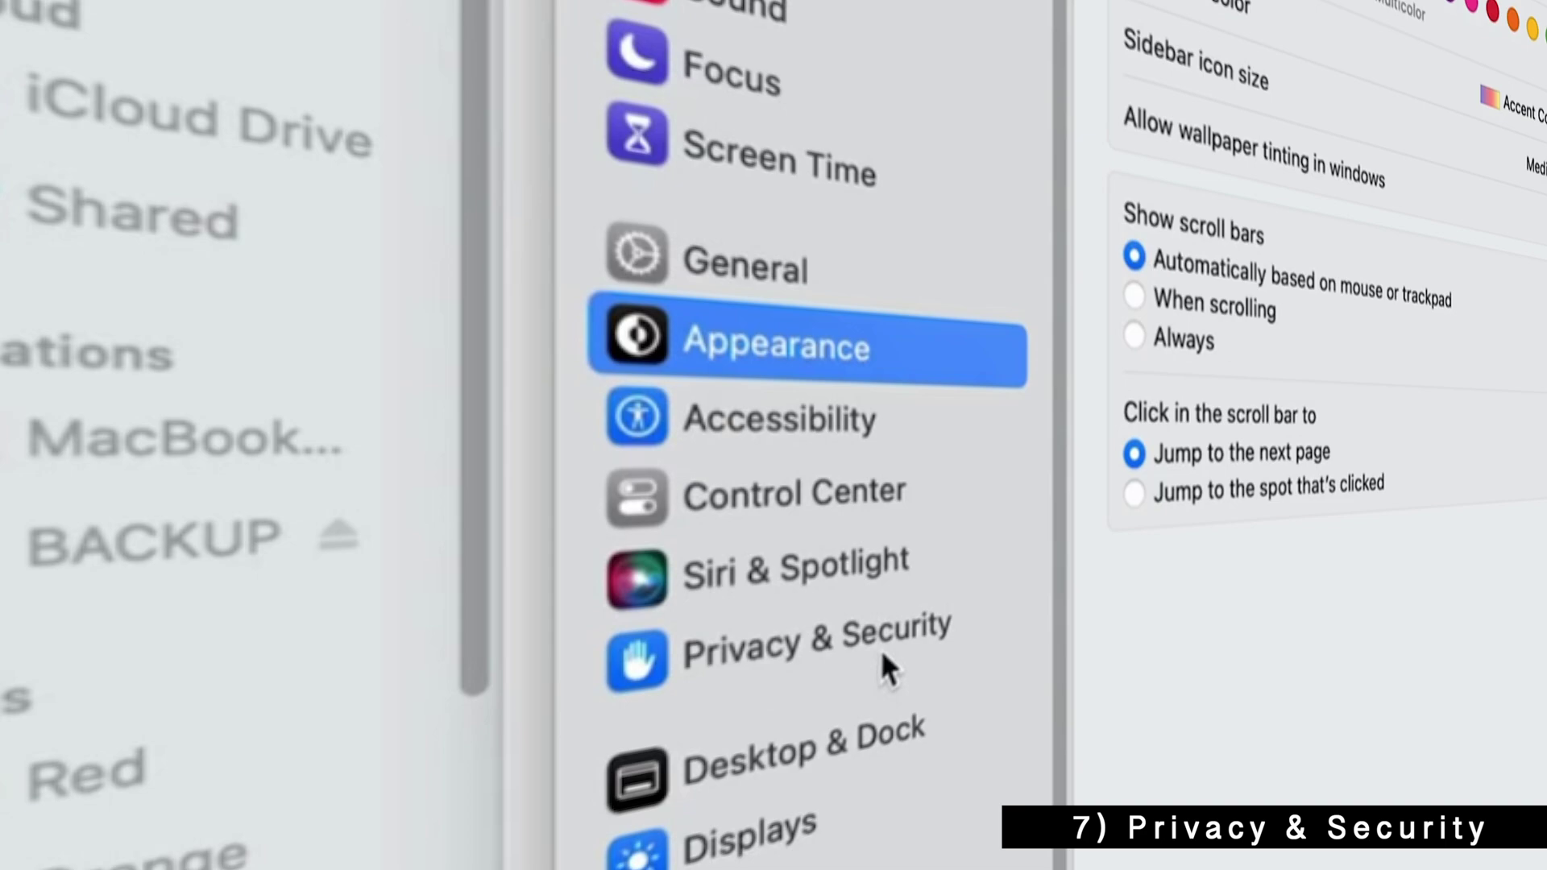
pyautogui.click(881, 649)
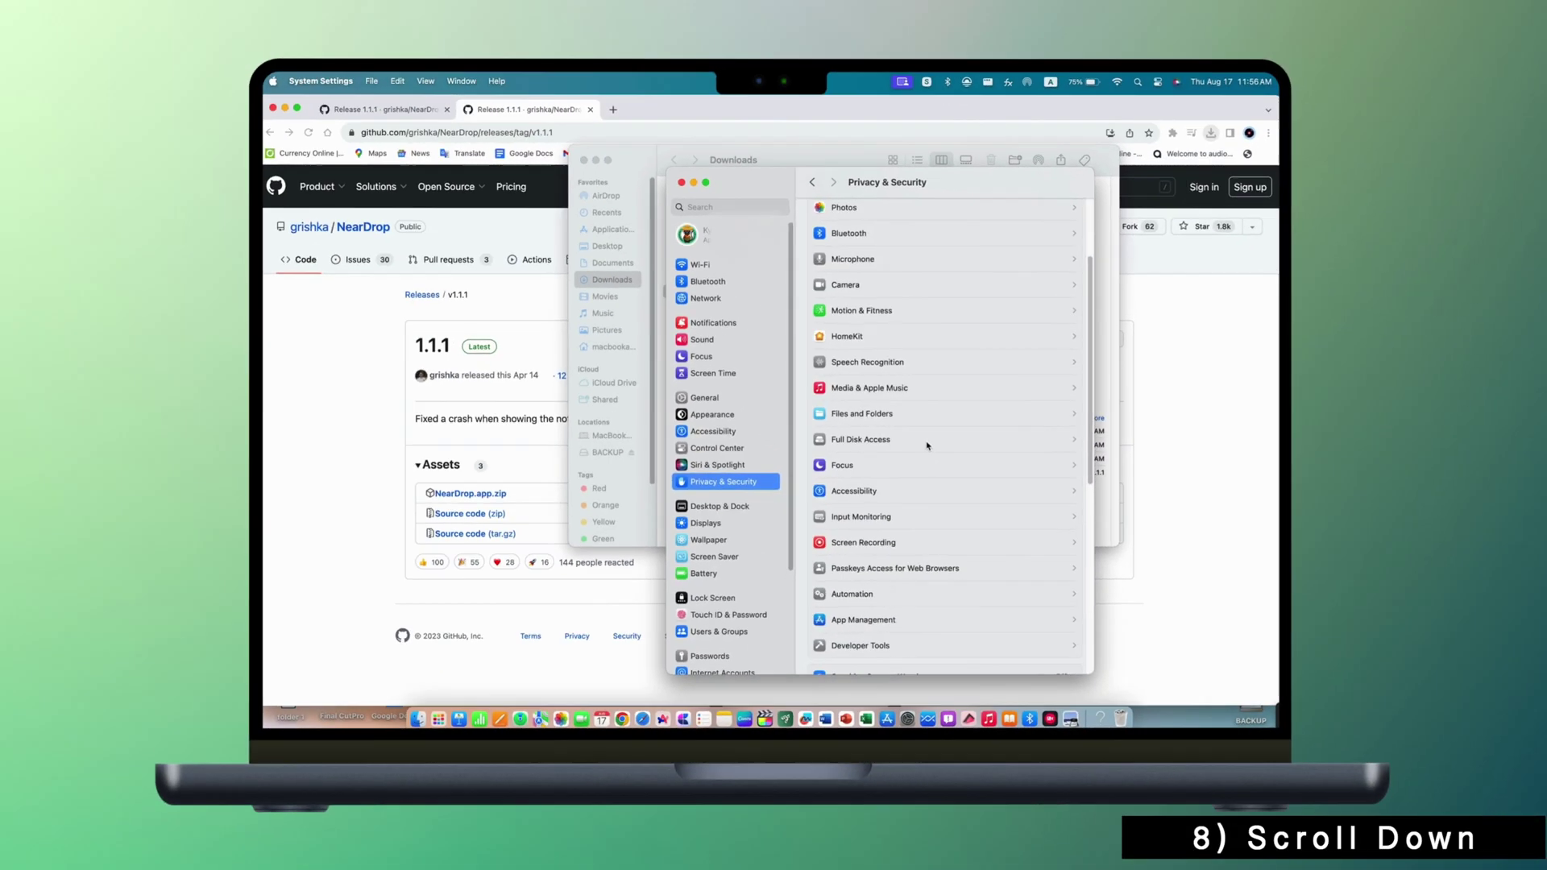
pyautogui.scroll(-5, 927, 446)
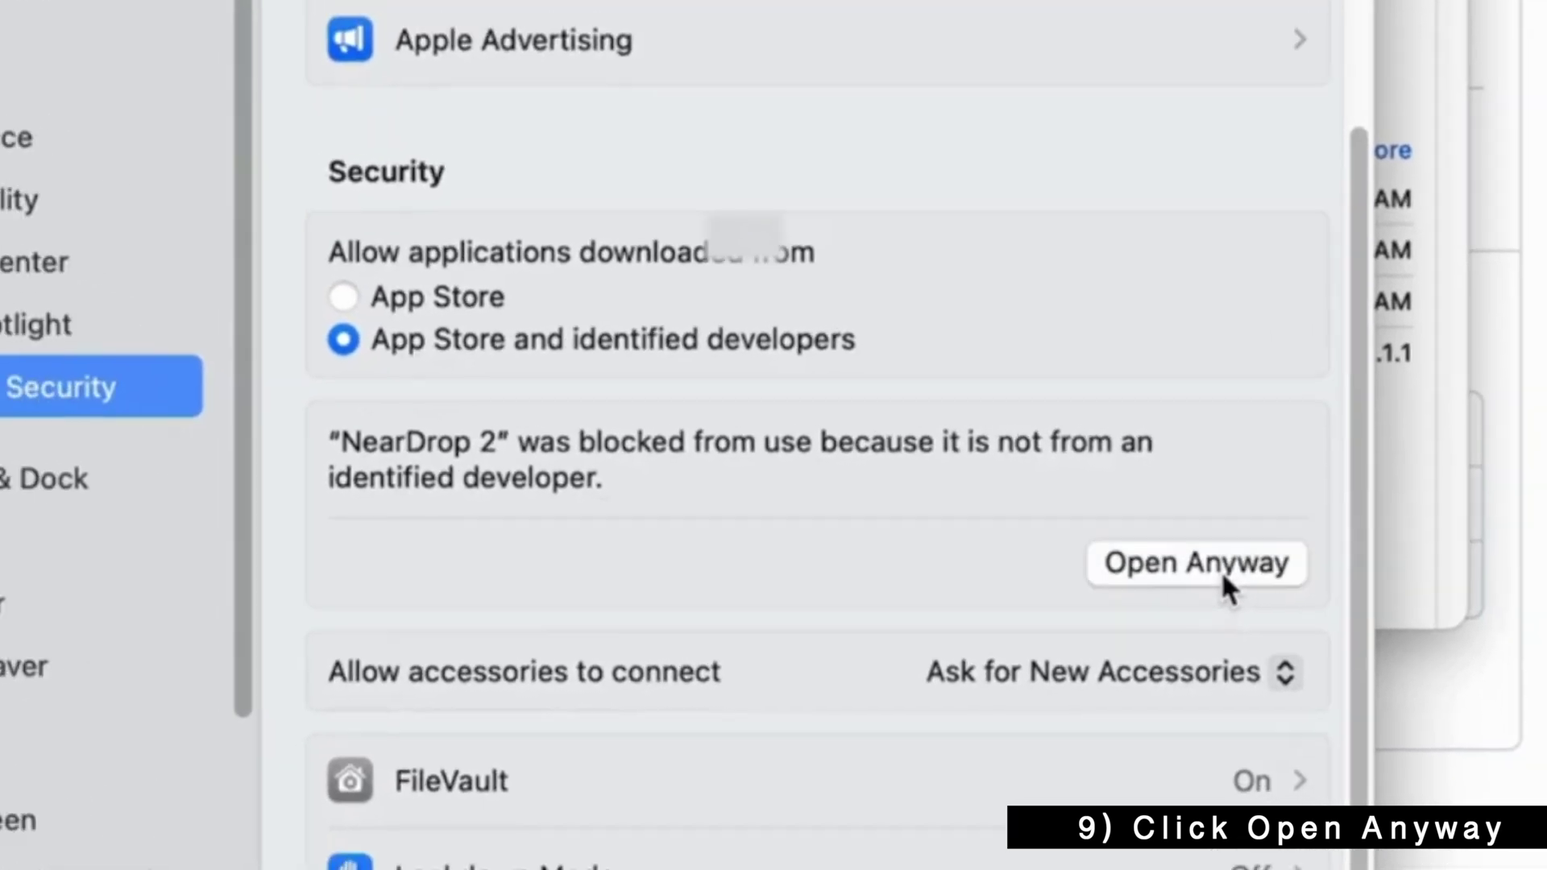
pyautogui.click(1051, 531)
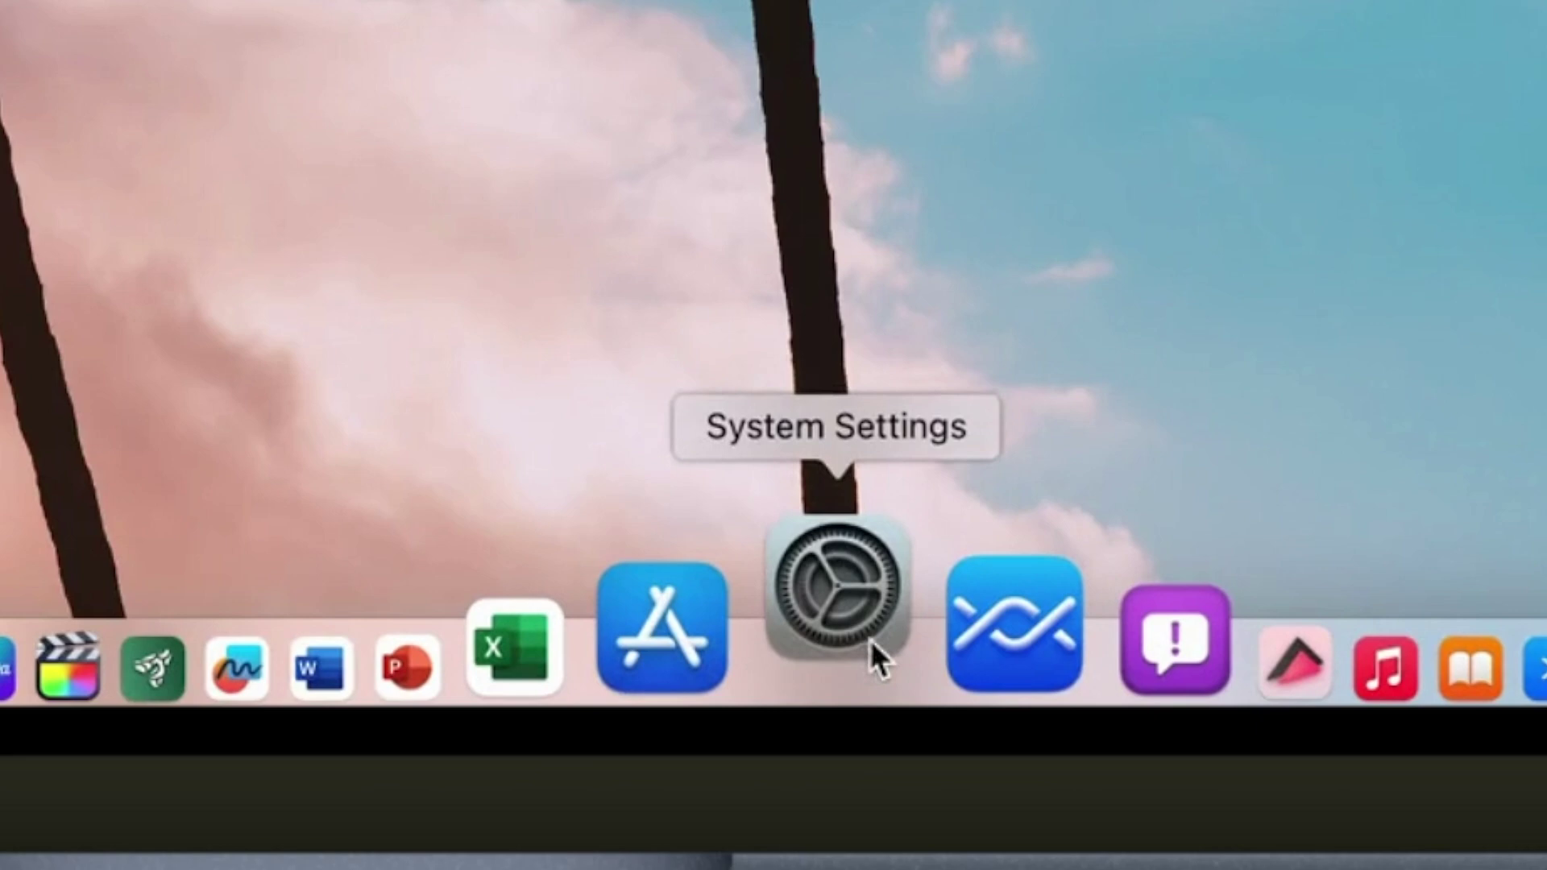
# Find NearDrop under Notifications via the 'noti' search and leave Allow notifications switched on
pyautogui.click(870, 639)
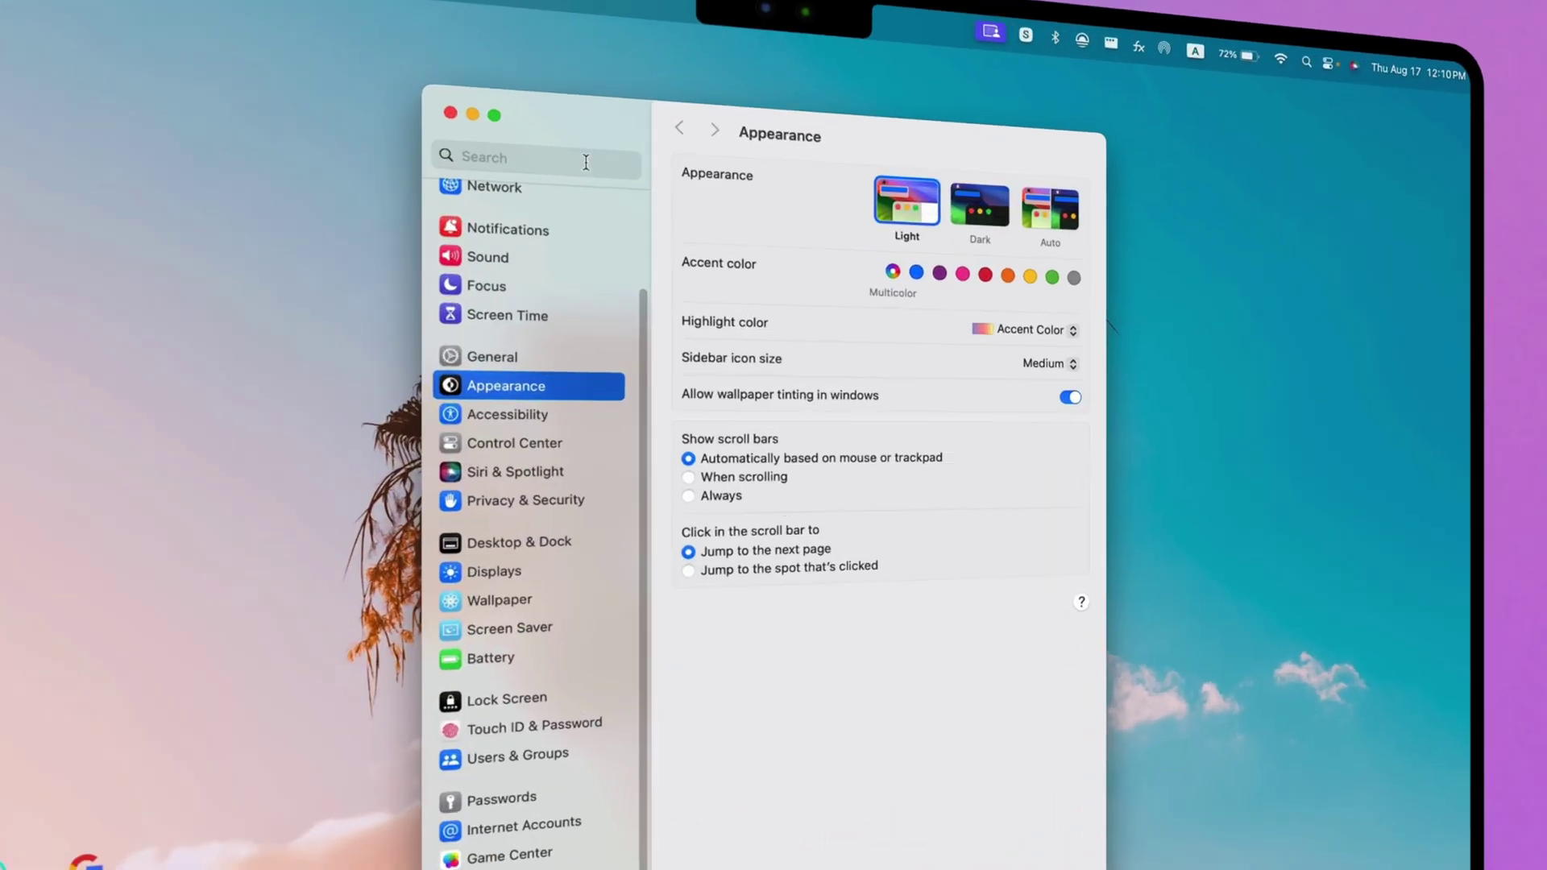
pyautogui.click(651, 183)
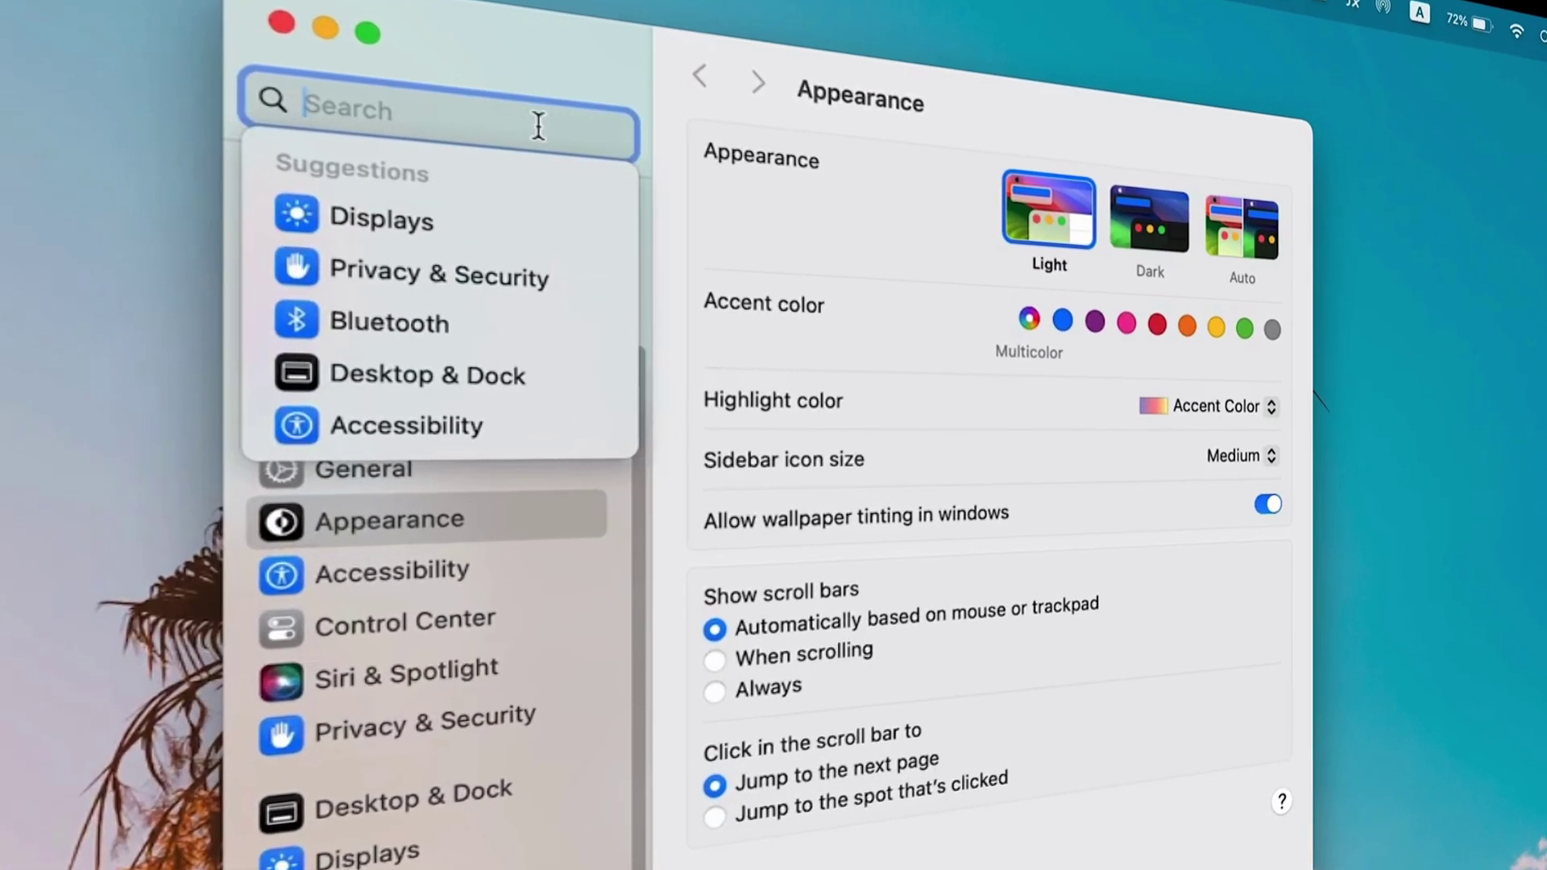
pyautogui.write('noti')
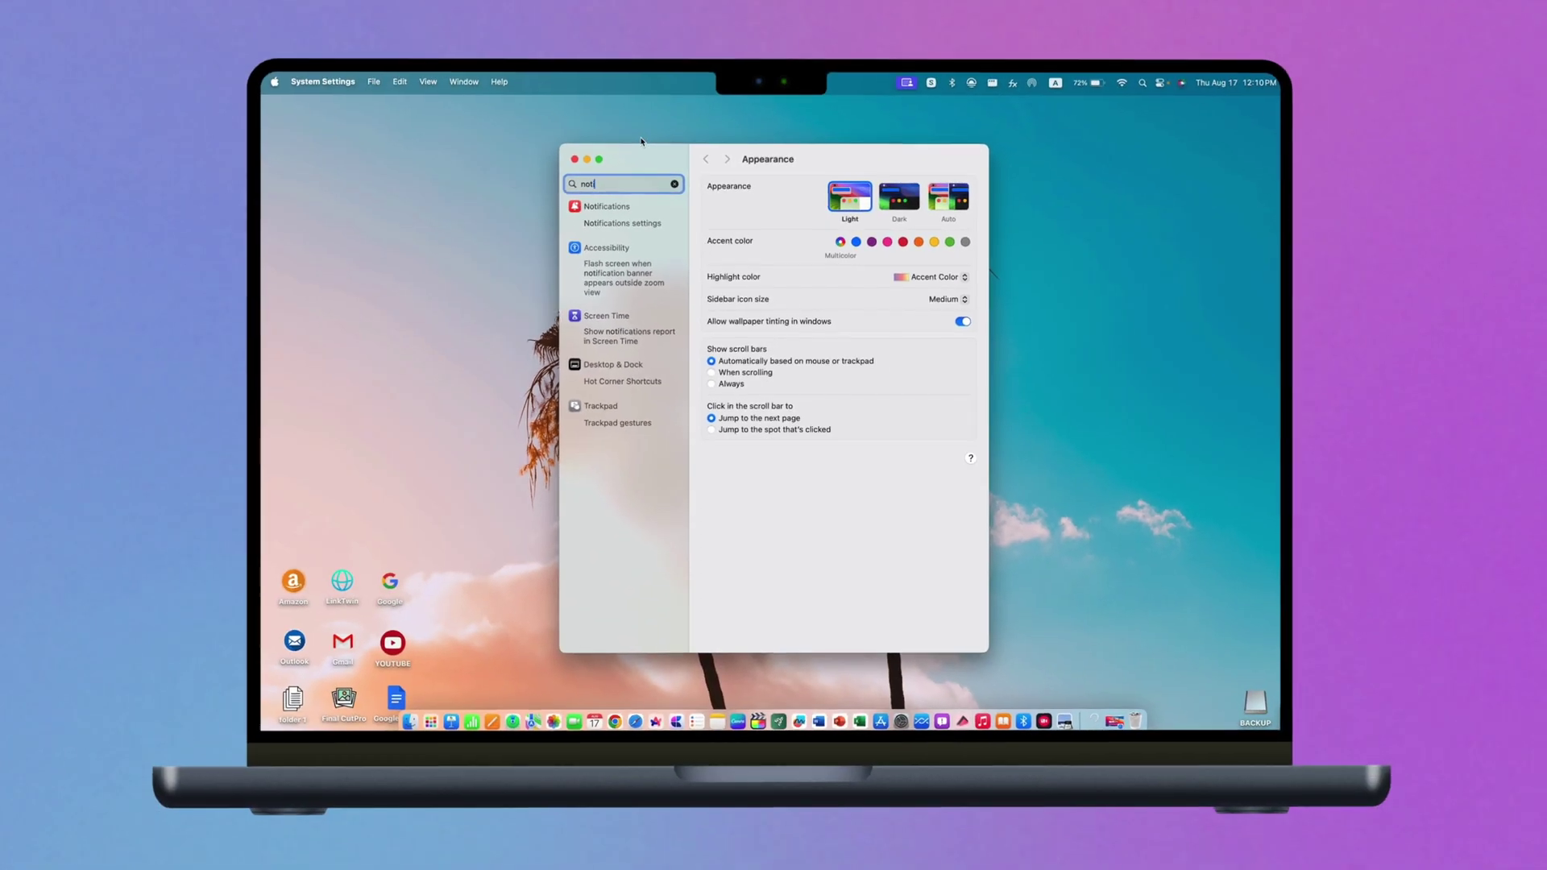
pyautogui.click(616, 207)
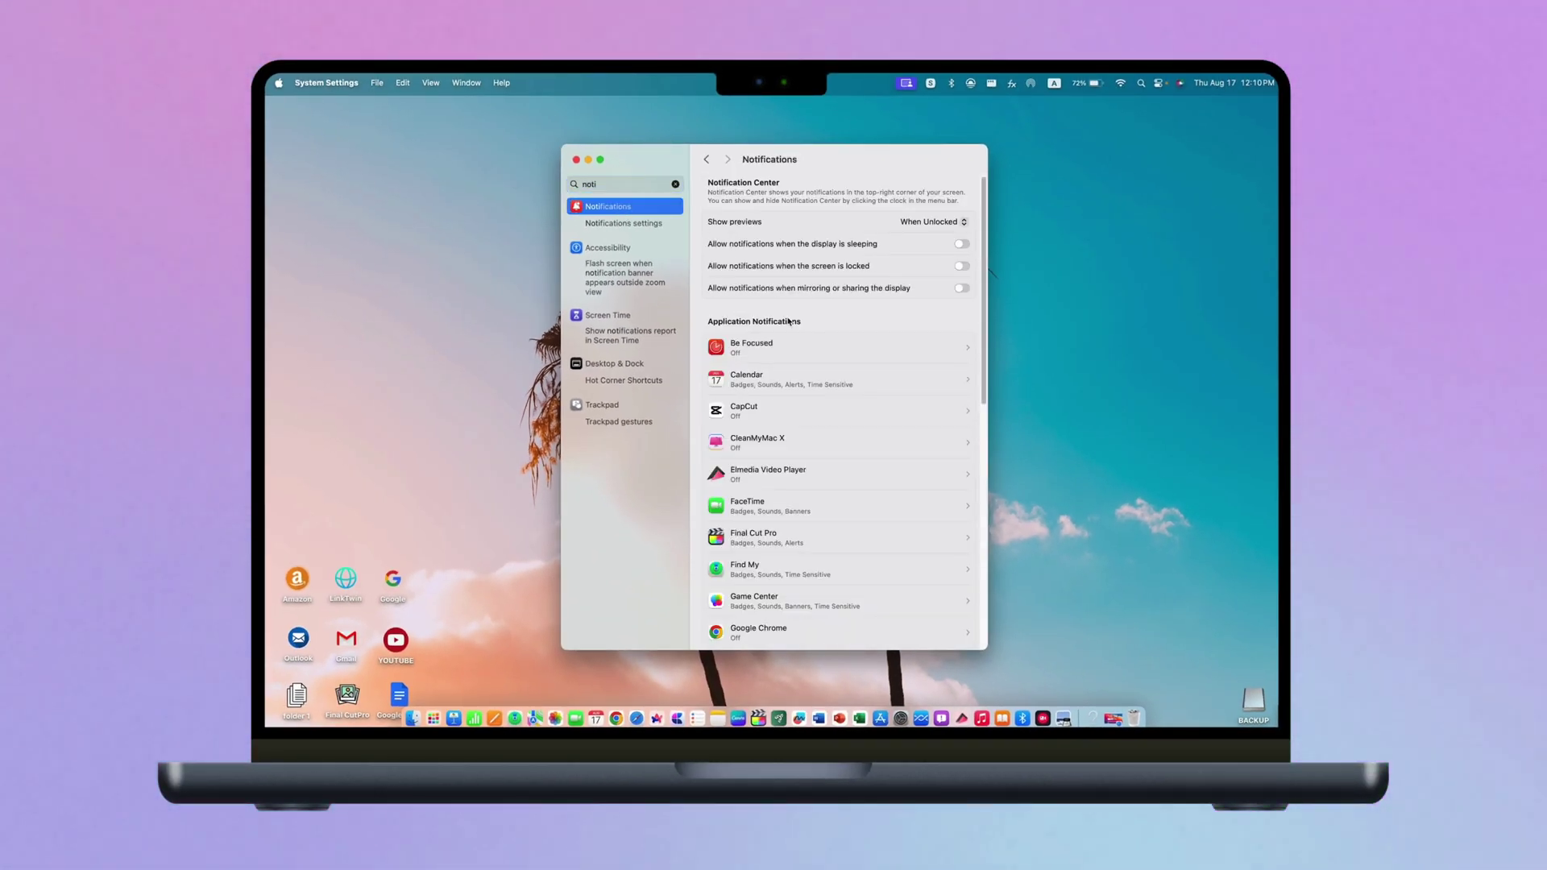
pyautogui.scroll(-2, 864, 370)
pyautogui.scroll(-3, 971, 428)
pyautogui.scroll(-3, 1004, 466)
pyautogui.scroll(-3, 1010, 480)
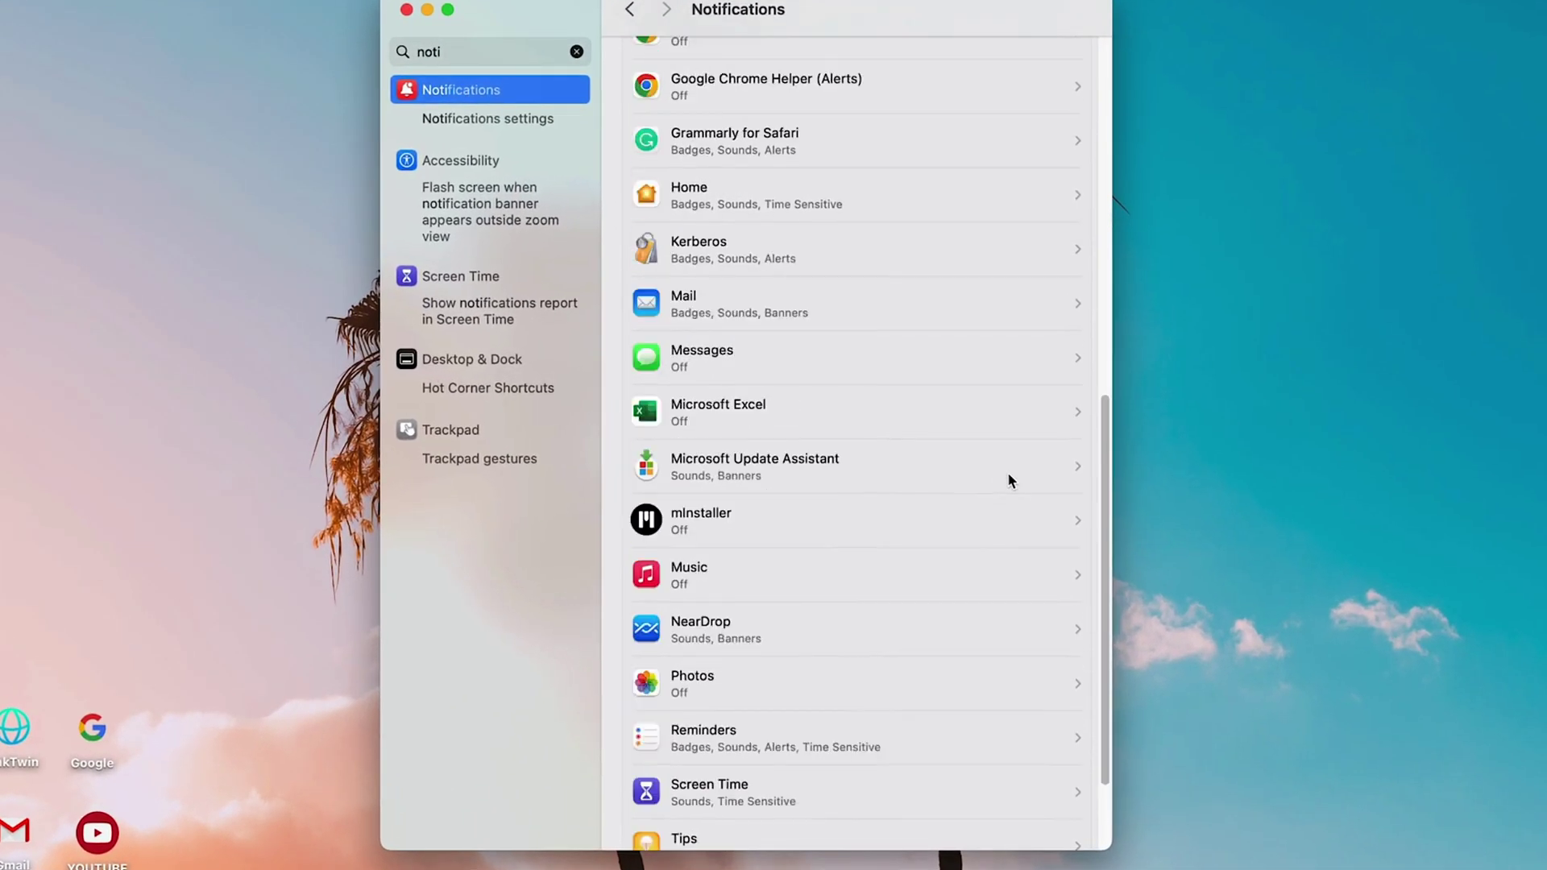
pyautogui.scroll(-3, 1010, 481)
pyautogui.click(943, 489)
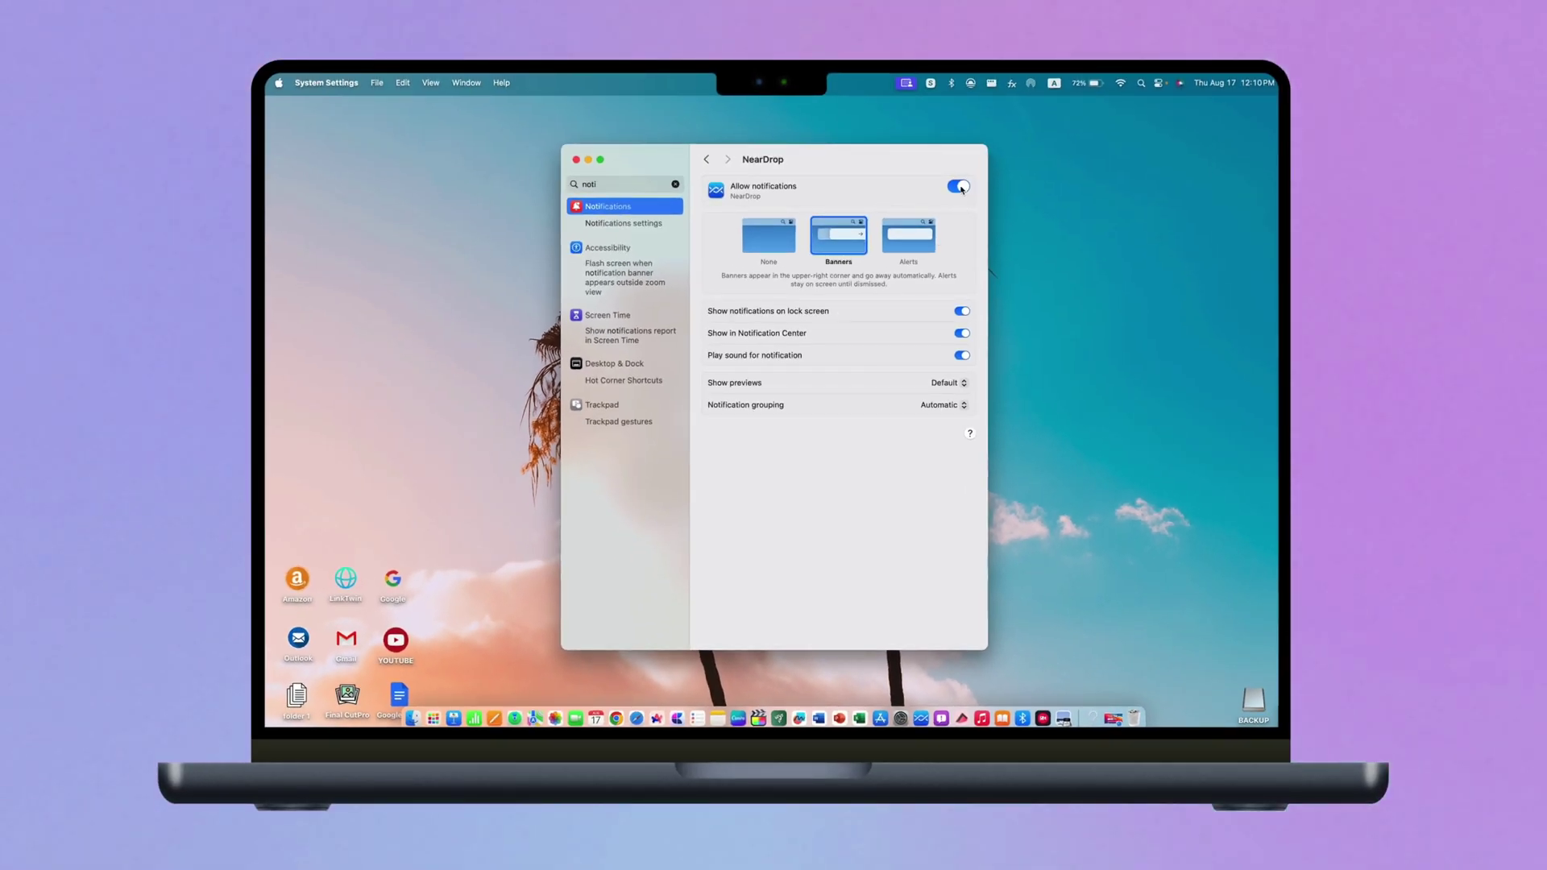
pyautogui.click(961, 189)
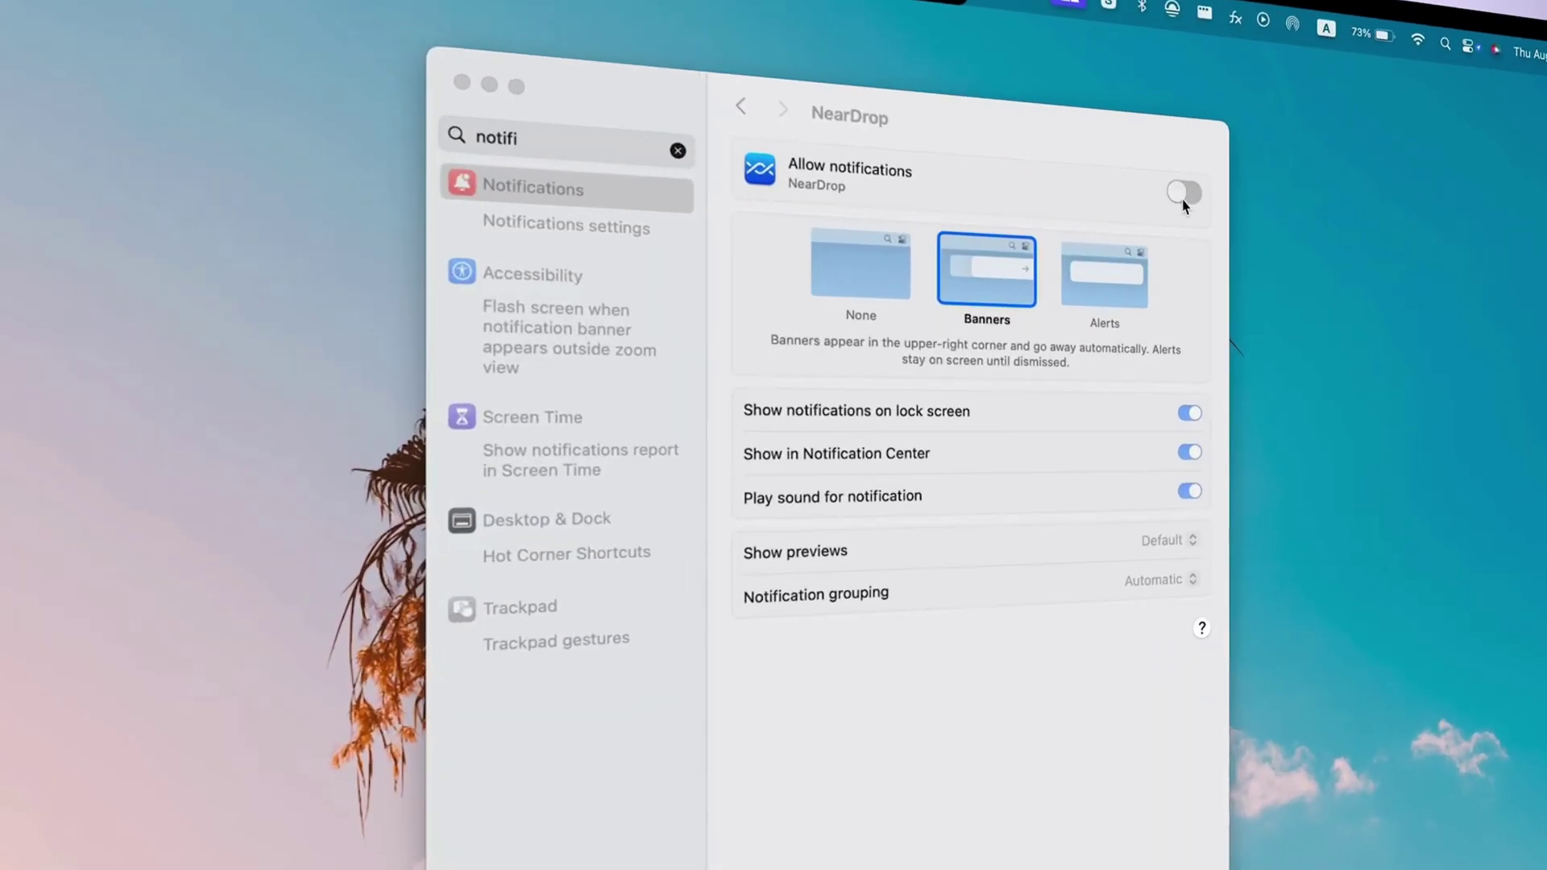
pyautogui.click(1056, 191)
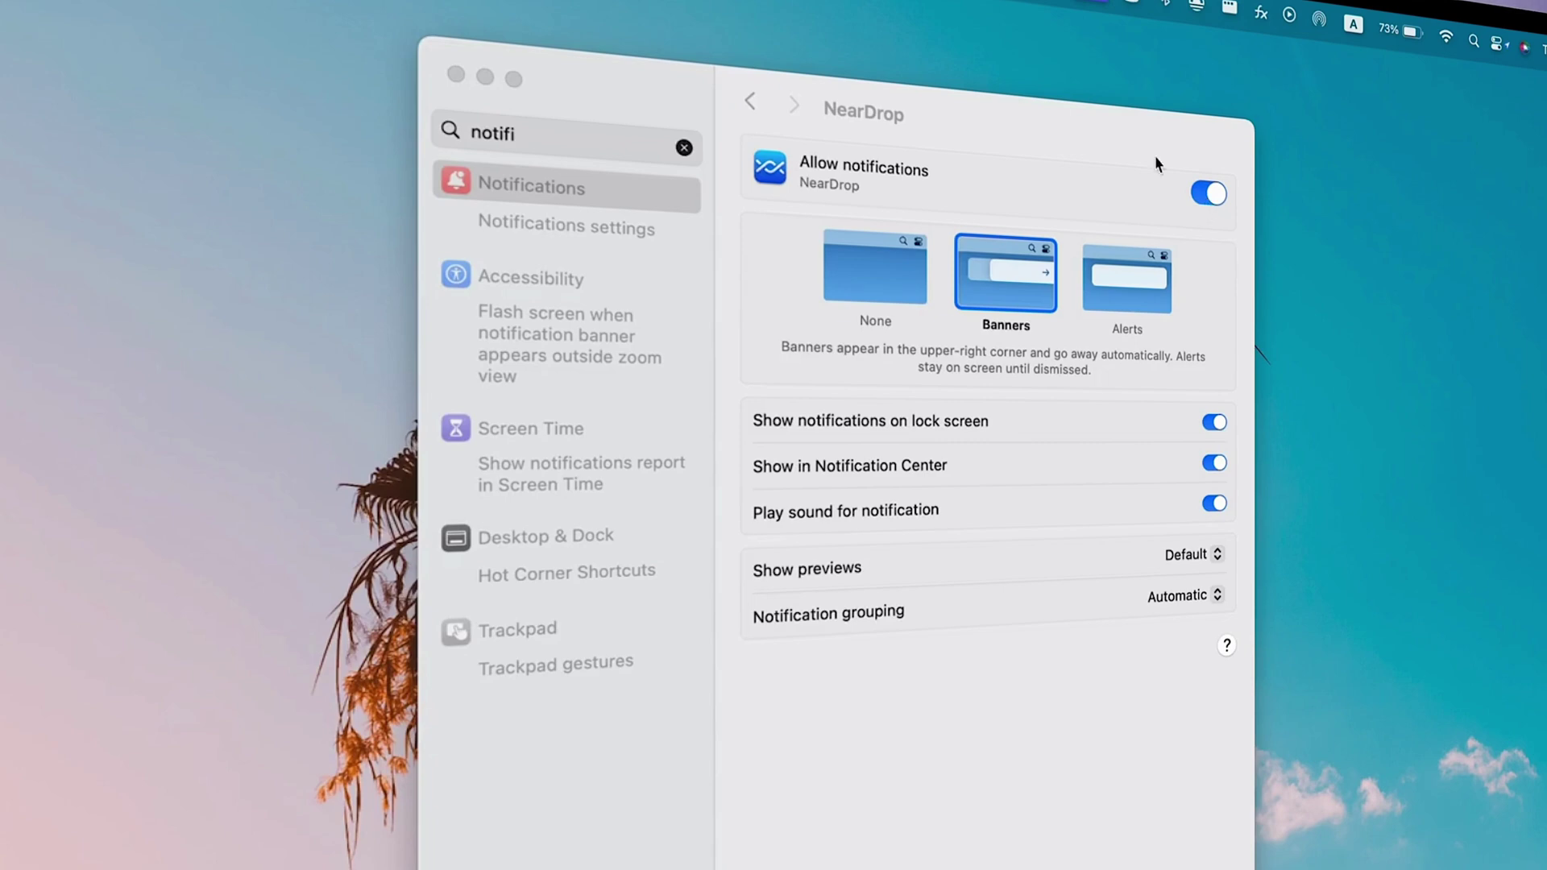
# Close the System Settings window, leaving the desktop with Finder in front
pyautogui.click(455, 75)
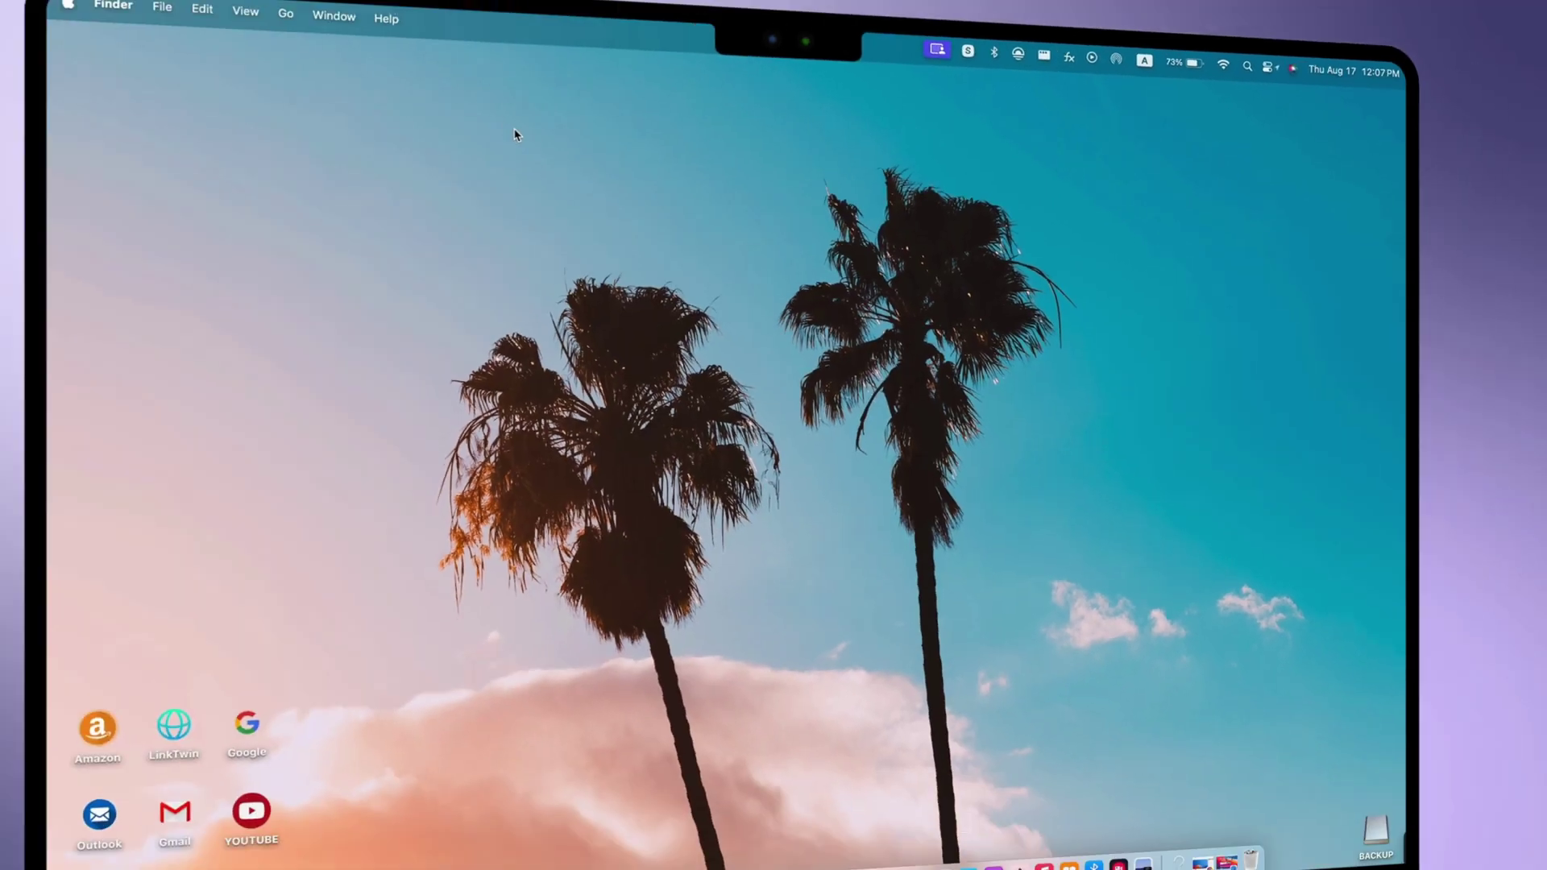